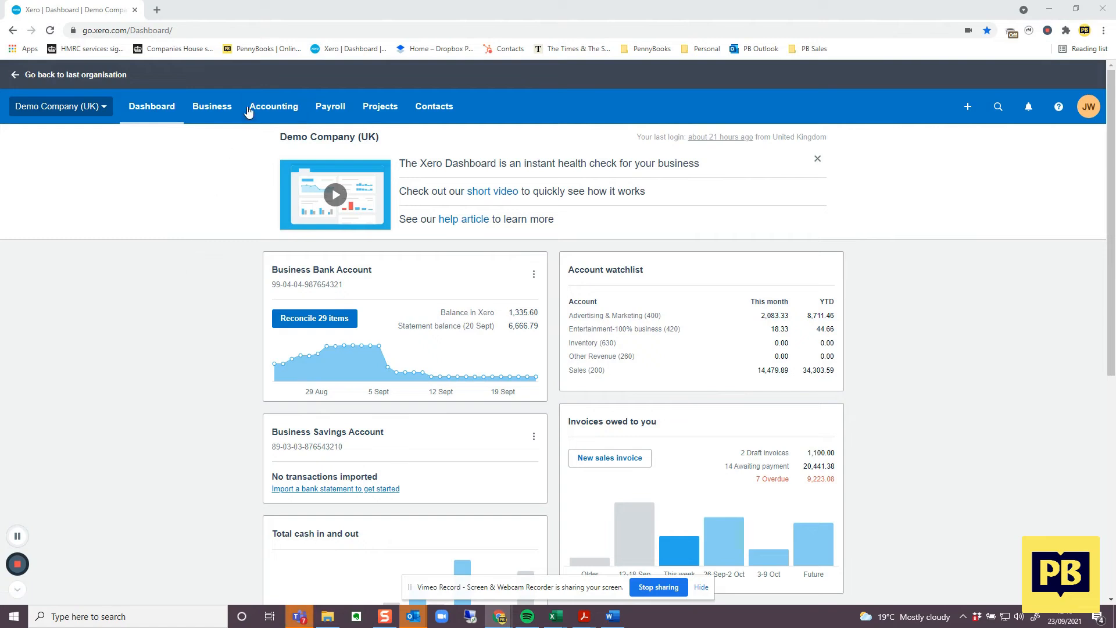
Create a new sales invoice from the invoices list.
left_click(203, 107)
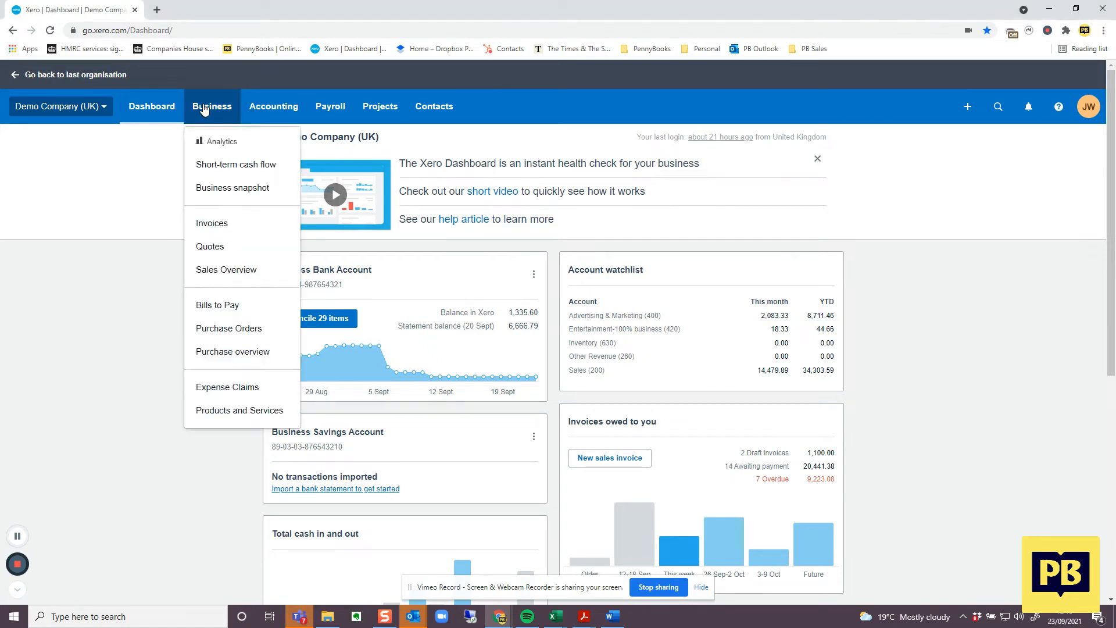
left_click(220, 226)
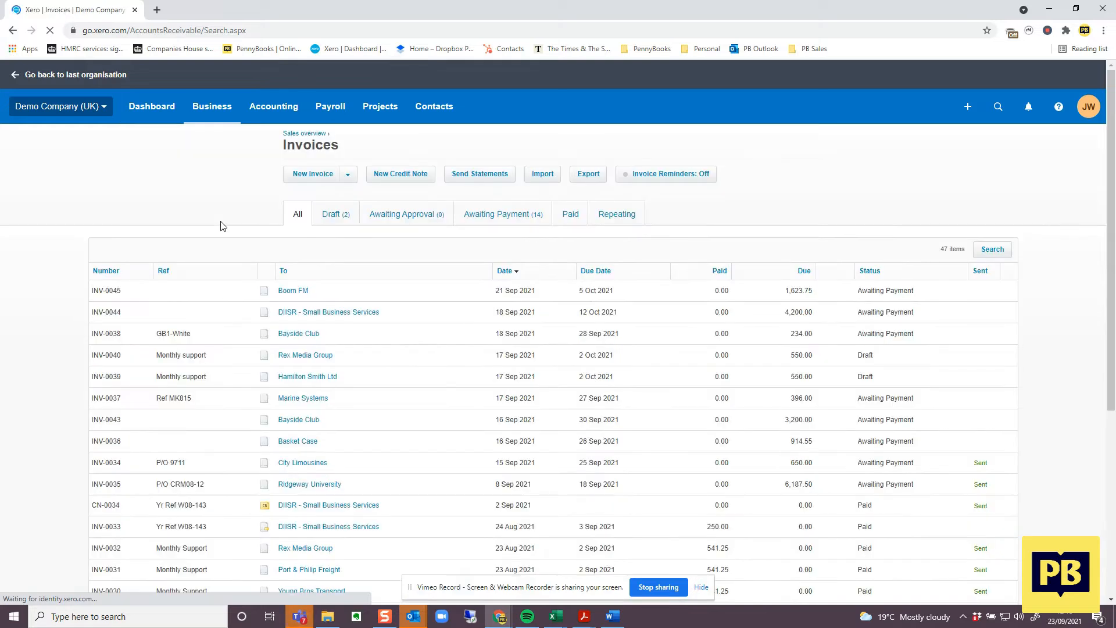
left_click(318, 176)
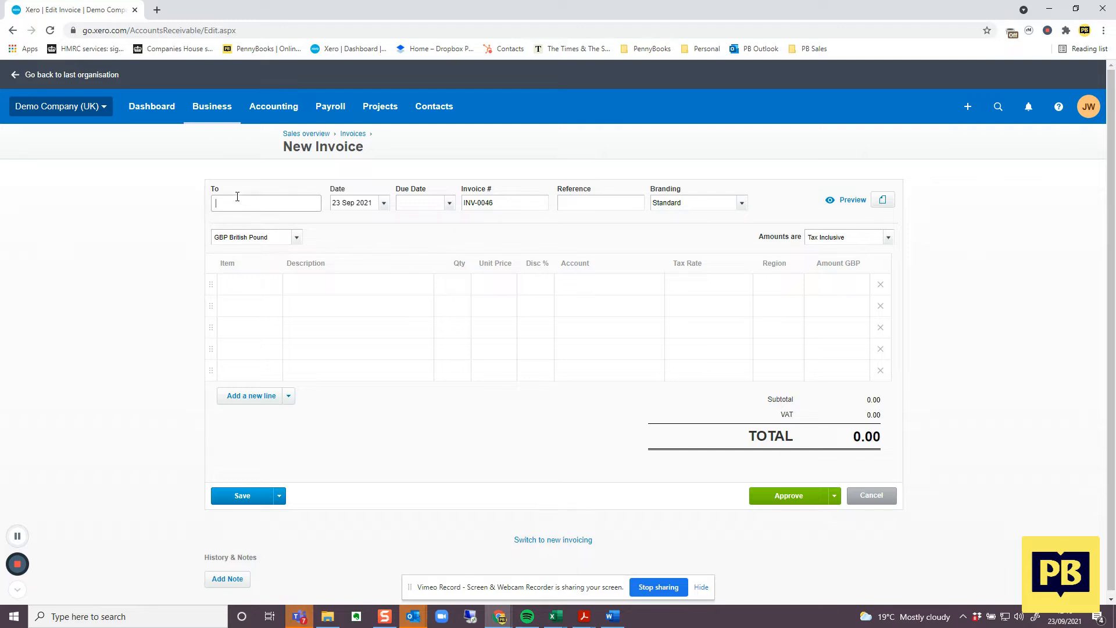
Address the invoice to Customer A Limited, adding it as a new contact.
type("Customer")
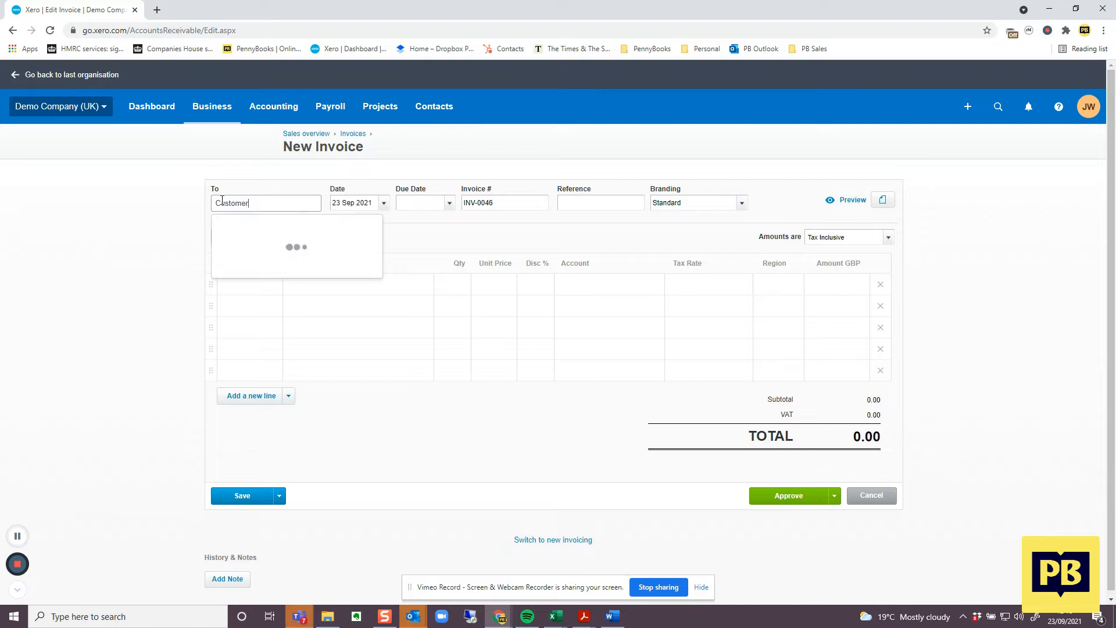
type(" A Limited")
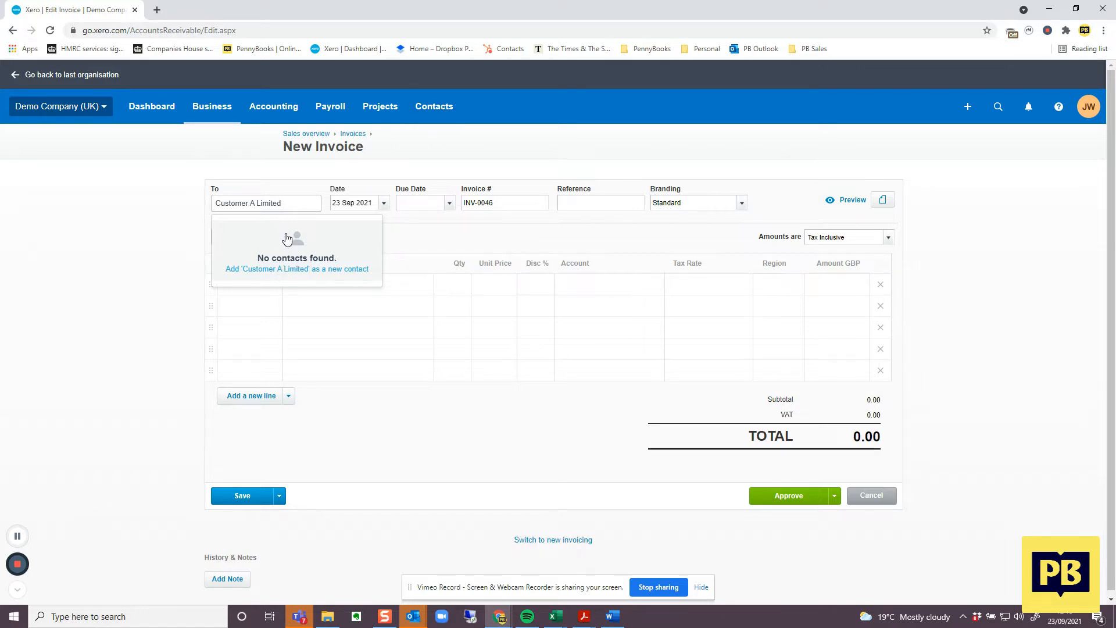
left_click(299, 270)
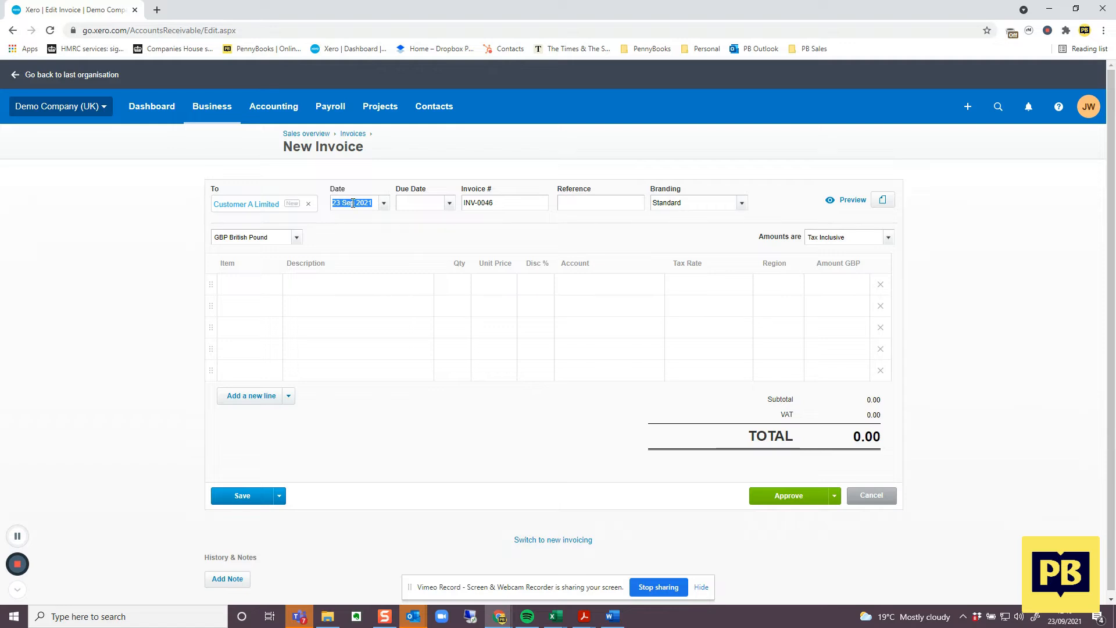
Set the invoice's due date to 23 Oct 2021.
left_click(414, 205)
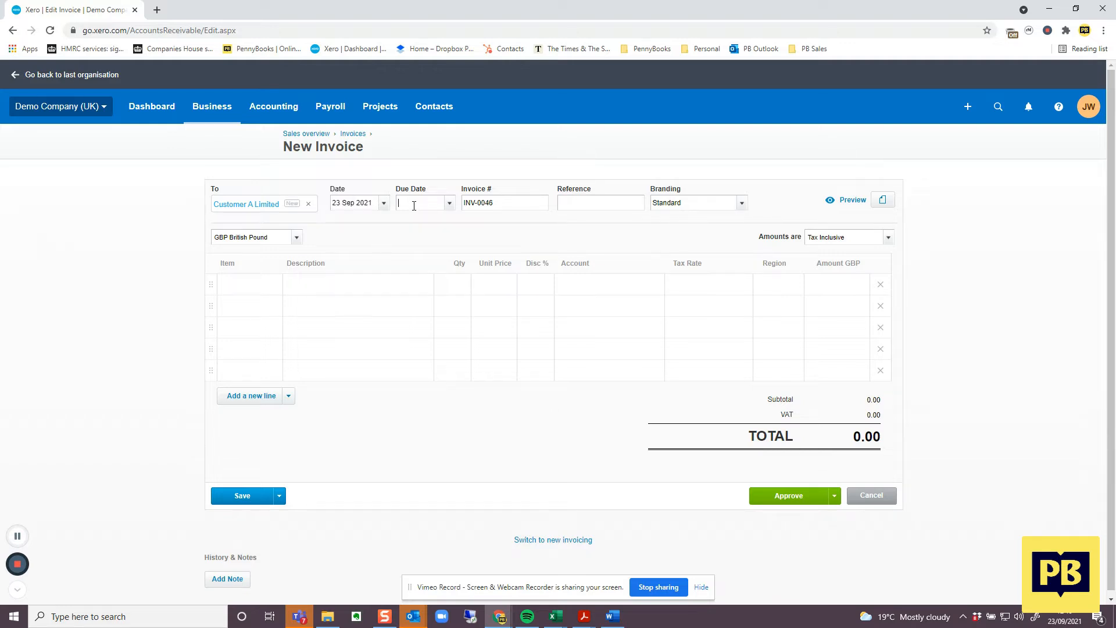
left_click(451, 205)
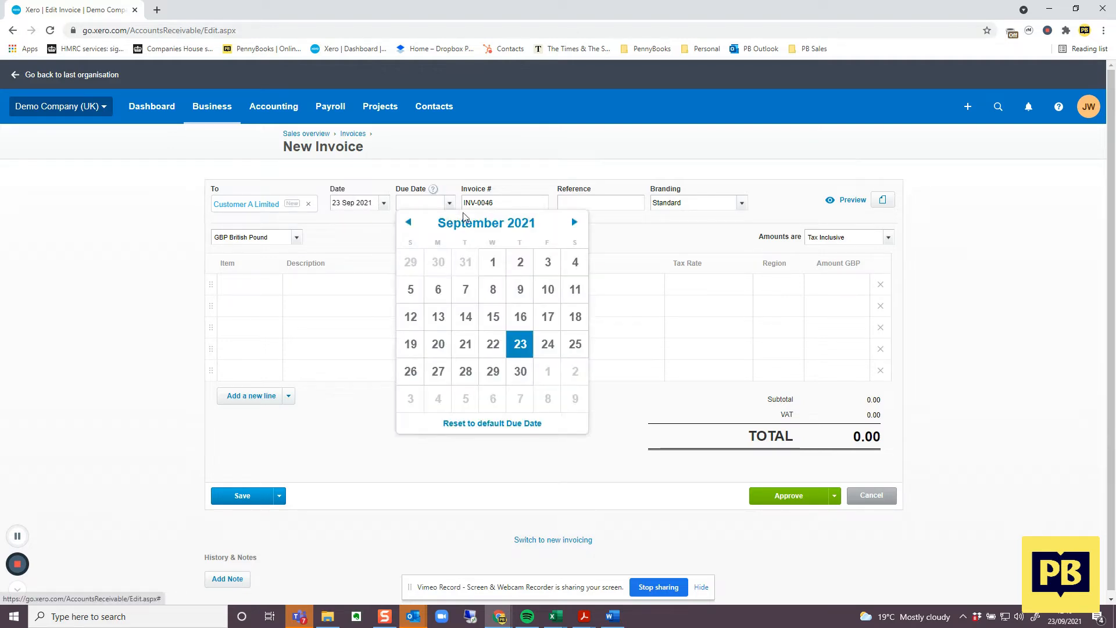
left_click(574, 223)
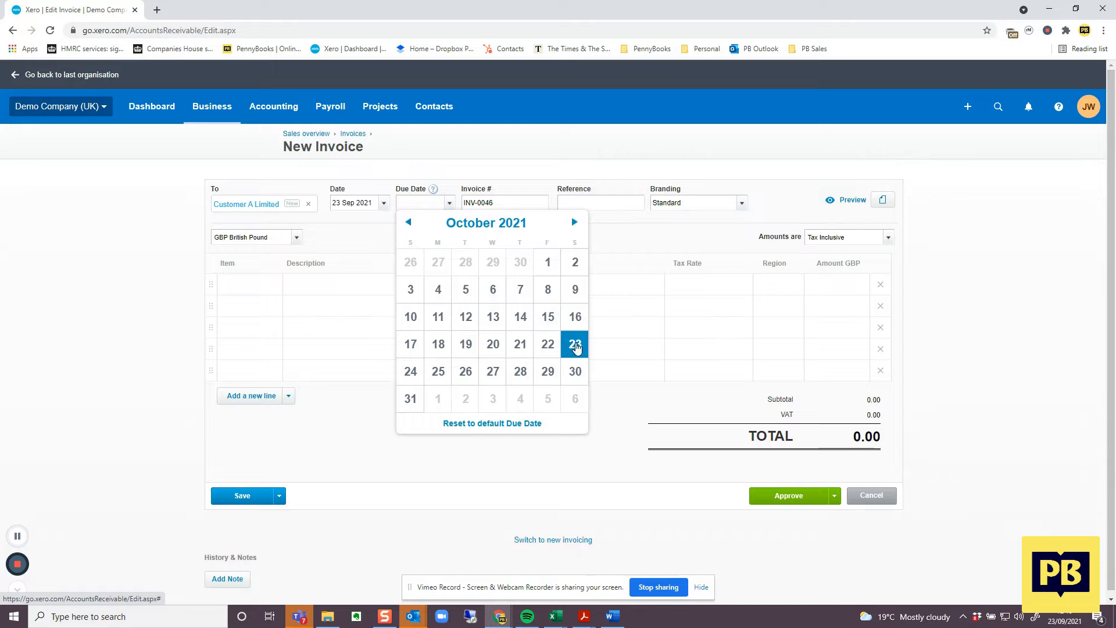
left_click(575, 345)
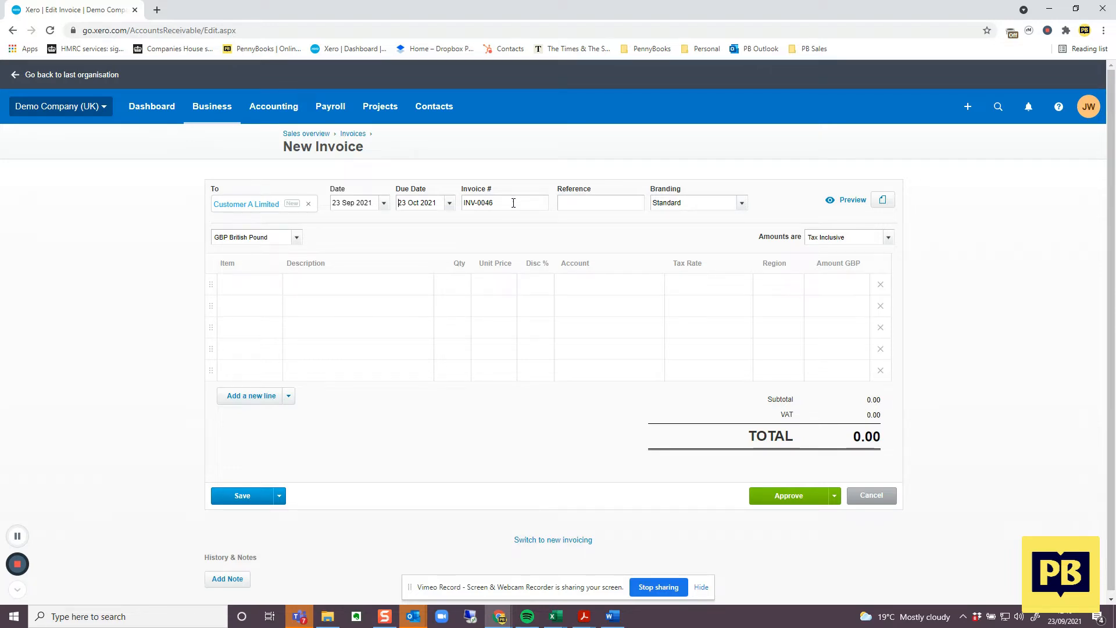
Enter PO35 as the invoice reference and choose the Standard branding theme.
left_click(580, 203)
type("O35")
left_click(742, 205)
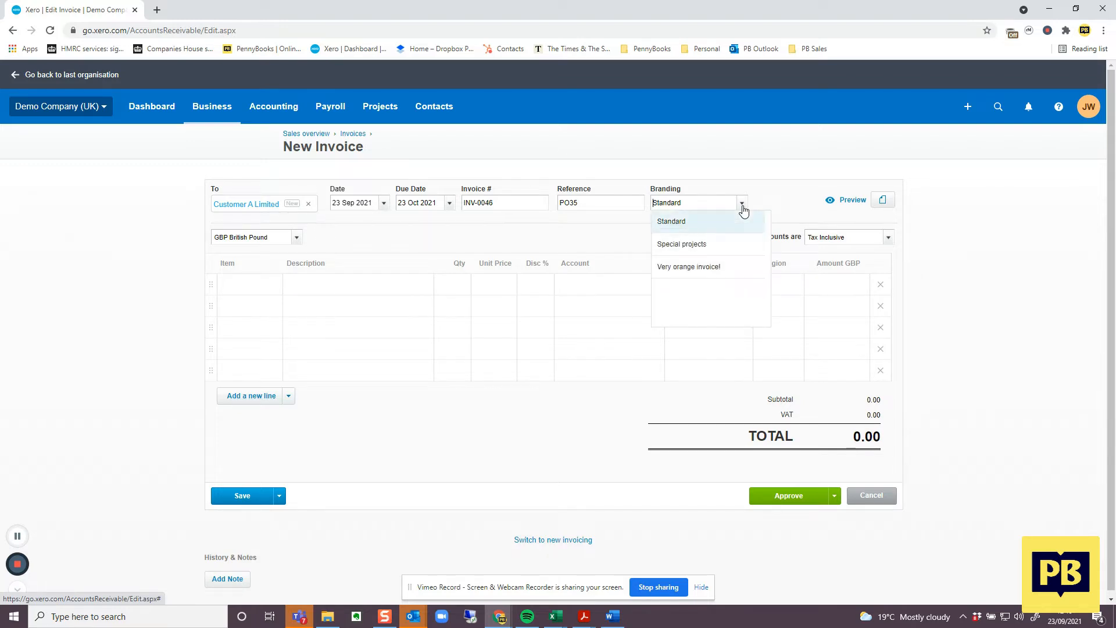
left_click(683, 228)
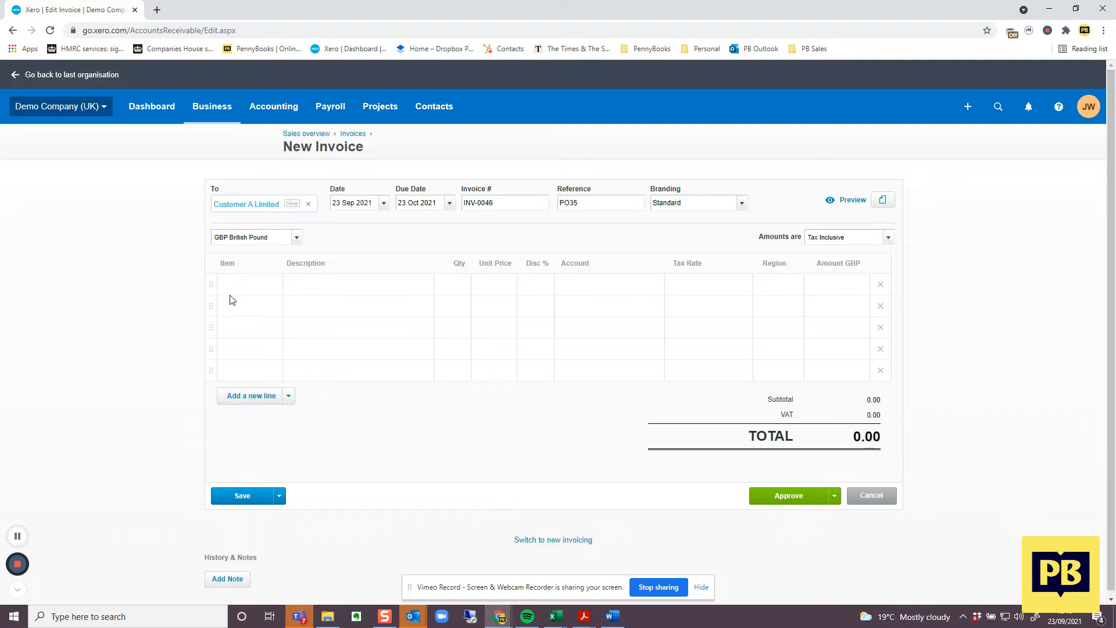
Fill the first invoice line with the description "Fees for Project A", quantity 1 and unit price 2,000.
left_click(317, 284)
left_click(328, 343)
left_click(352, 285)
type("Fees for Project A")
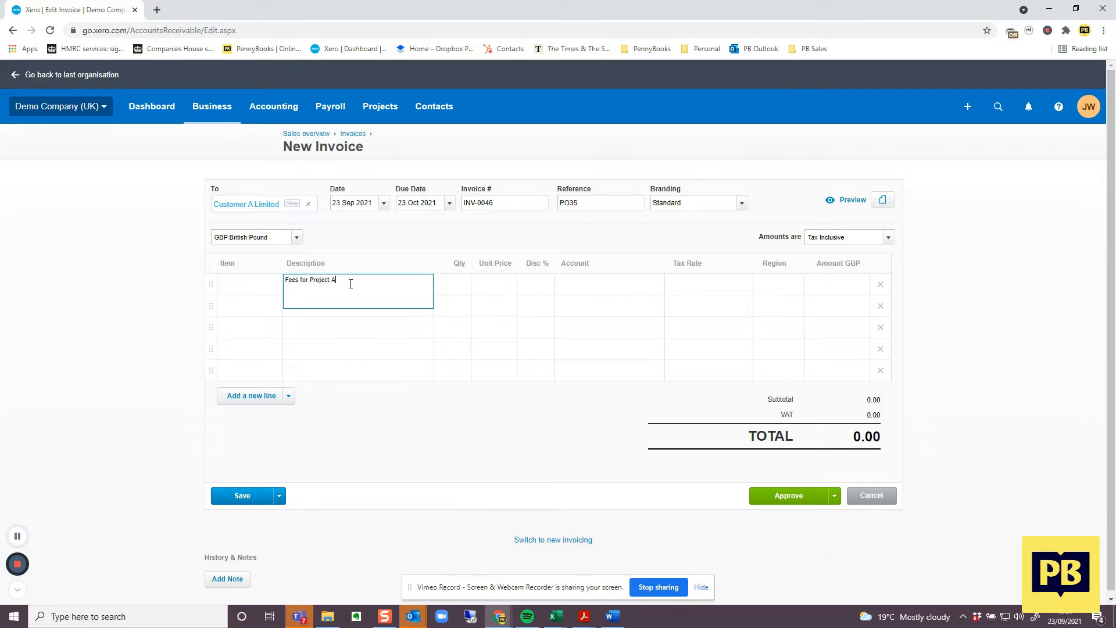
left_click(465, 285)
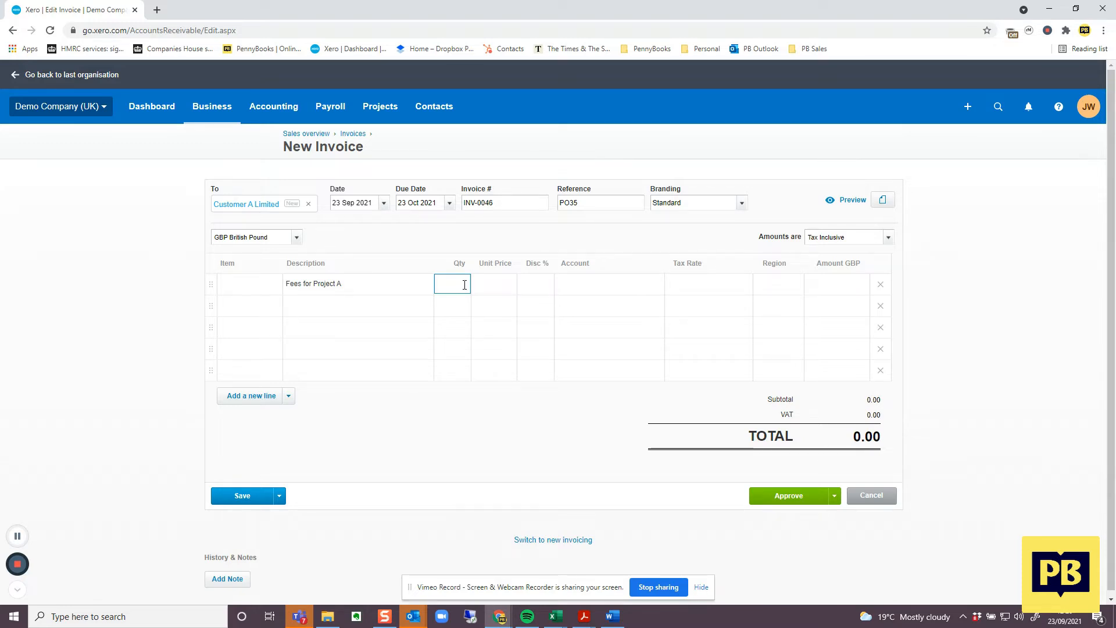
left_click(498, 287)
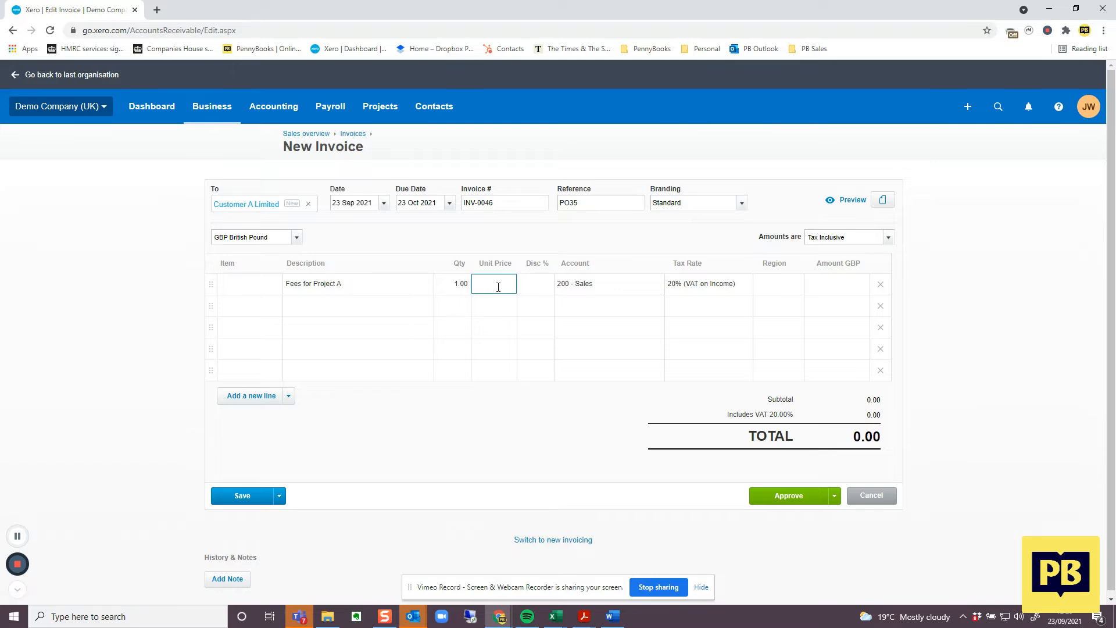
type("2,000")
left_click(505, 309)
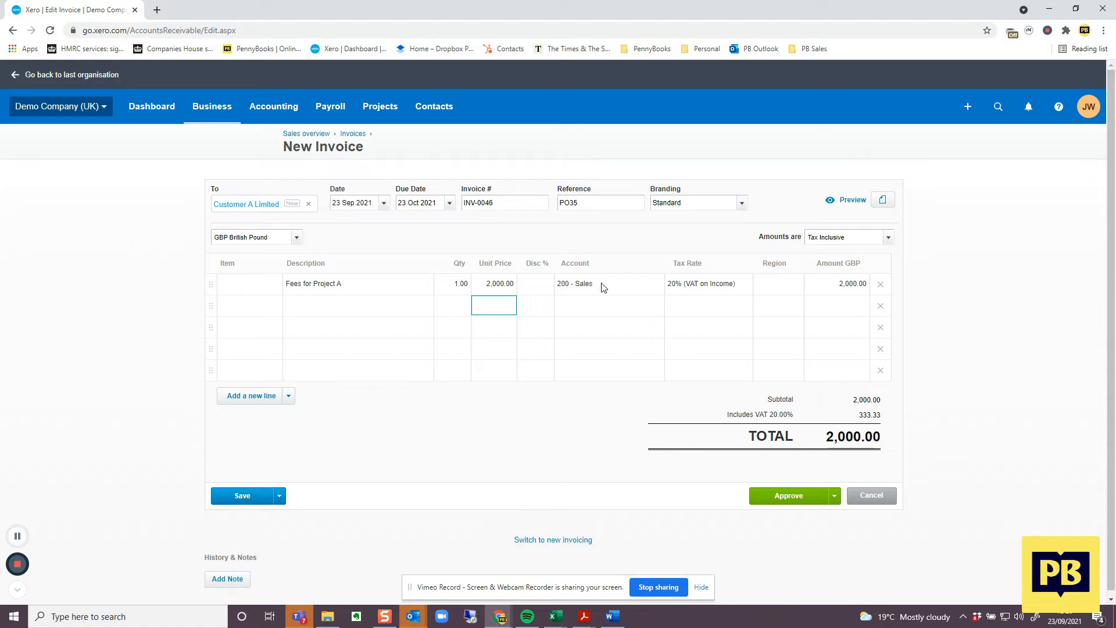
Try a 10% discount on the Fees for Project A line and clear it again.
left_click(543, 287)
type("10")
left_click(542, 327)
left_click(538, 284)
key("BackSpace")
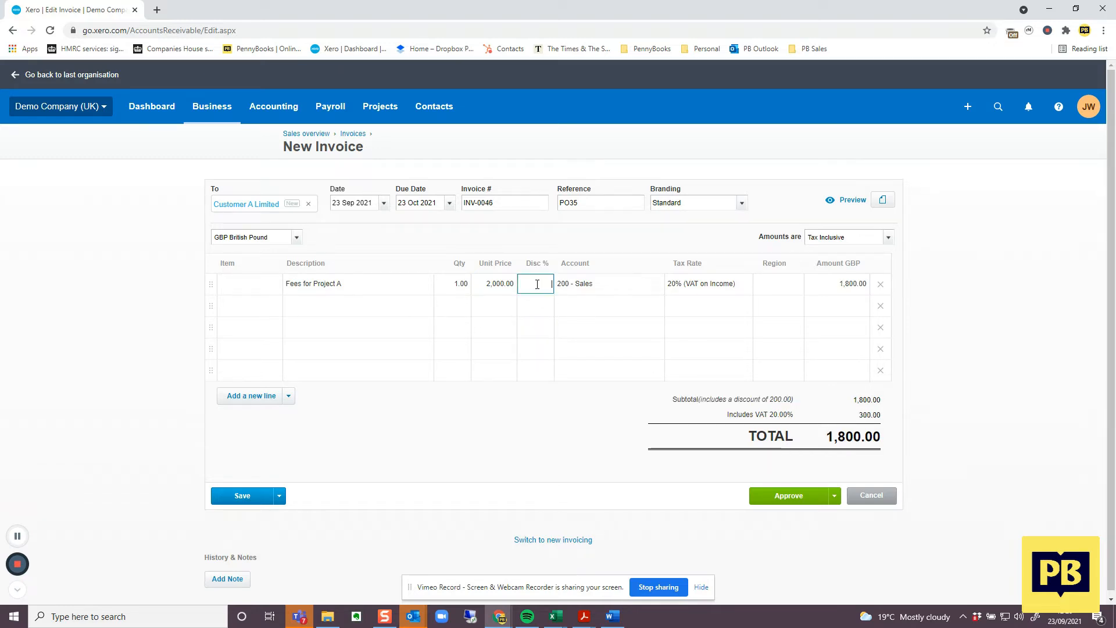
left_click(536, 305)
left_click(590, 291)
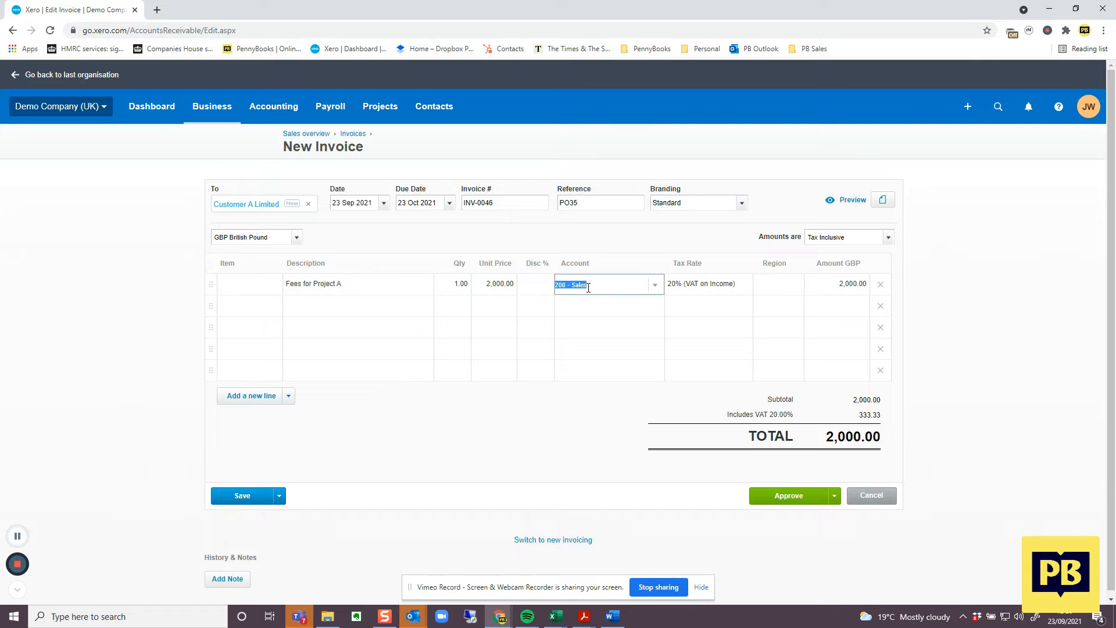
left_click(591, 308)
left_click(606, 287)
left_click(602, 301)
left_click(598, 289)
Set the tax rate of the Fees for Project A line to No VAT.
left_click(717, 288)
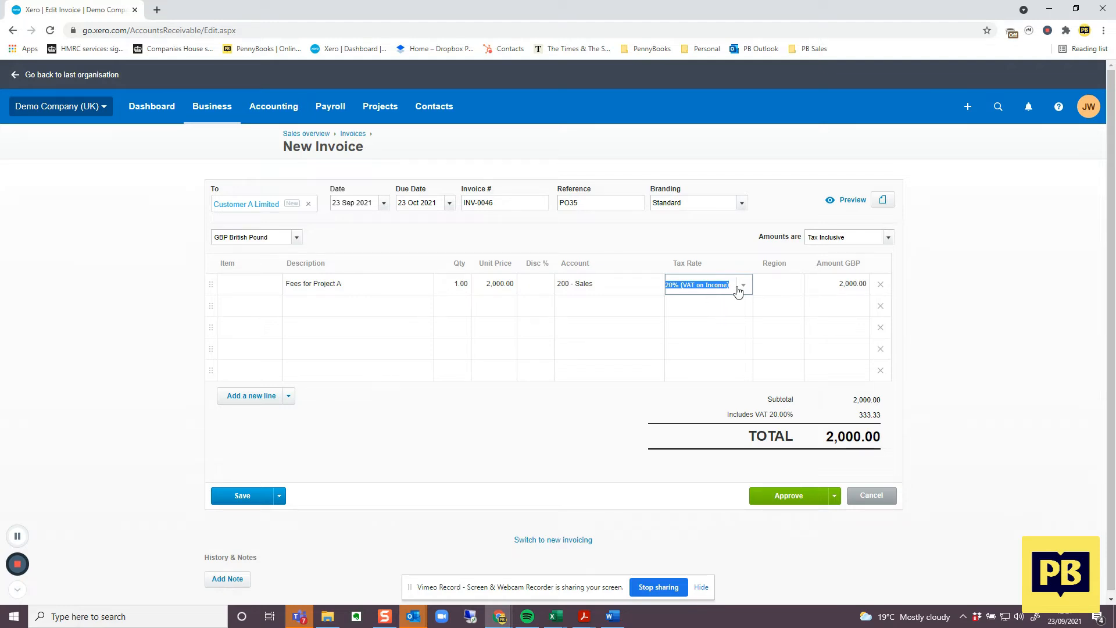
left_click(745, 286)
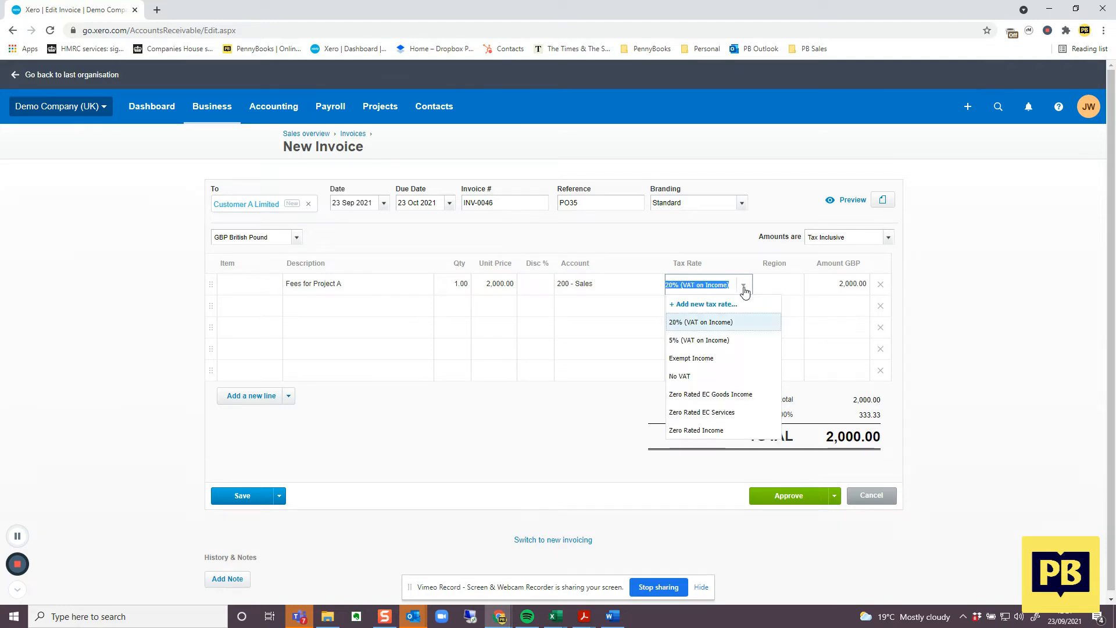
left_click(701, 378)
left_click(707, 356)
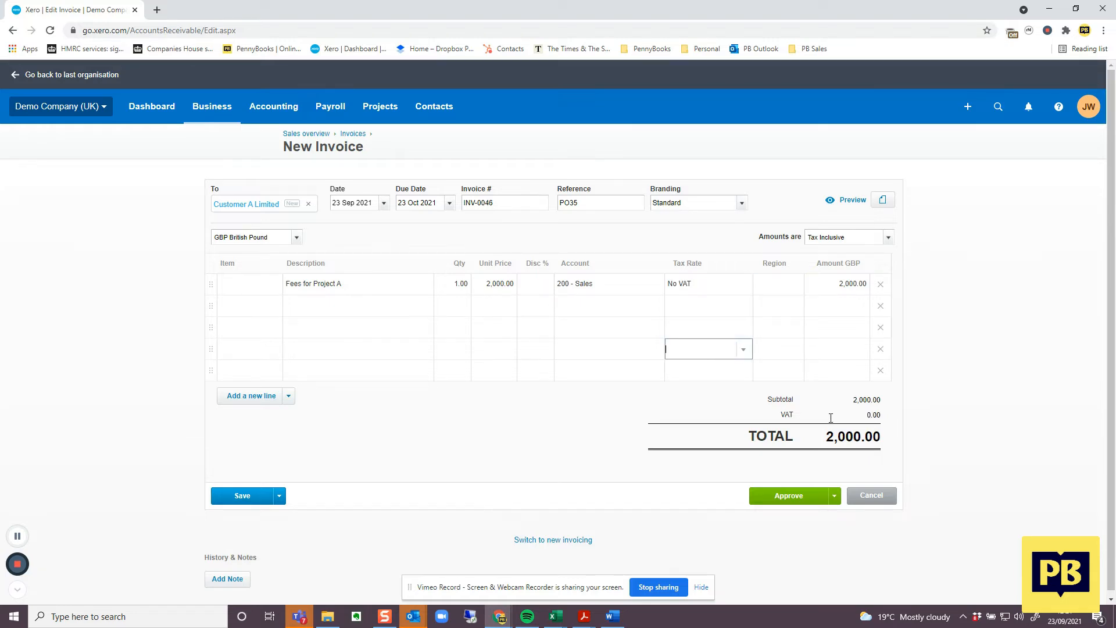
Set the Project A line's tax rate to 20% (VAT on Income) and make the invoice amounts Tax Exclusive.
left_click(709, 281)
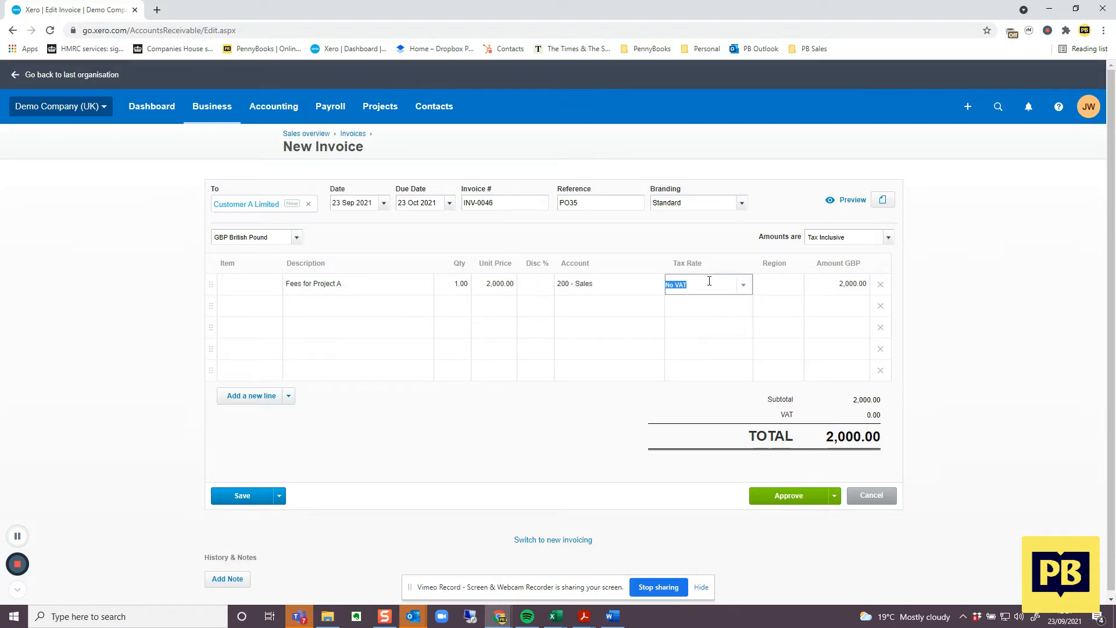
left_click(744, 286)
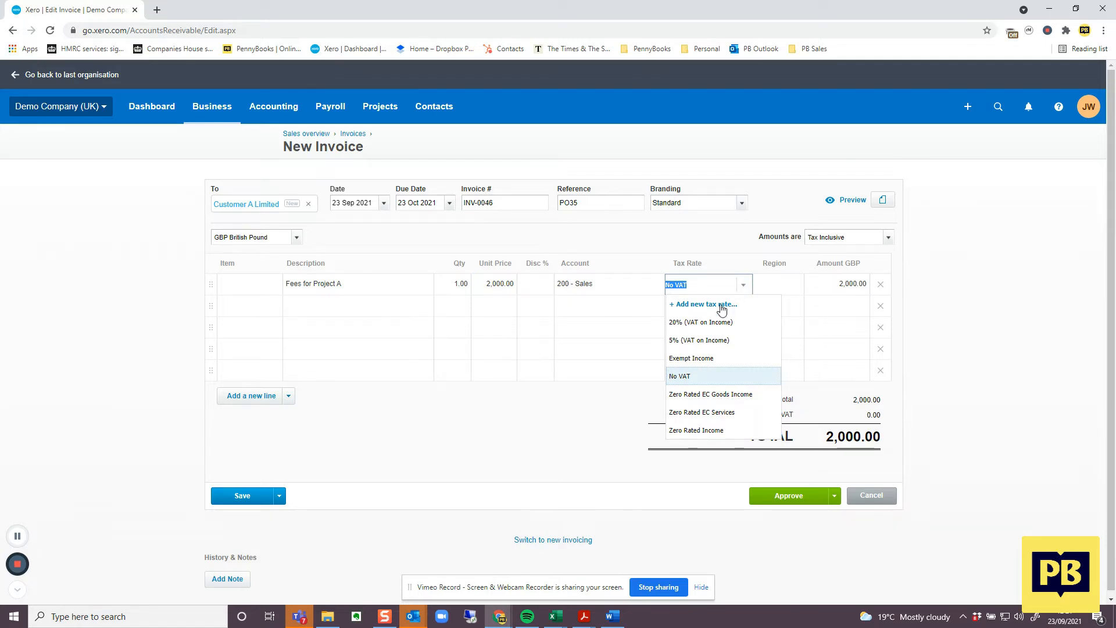
left_click(701, 323)
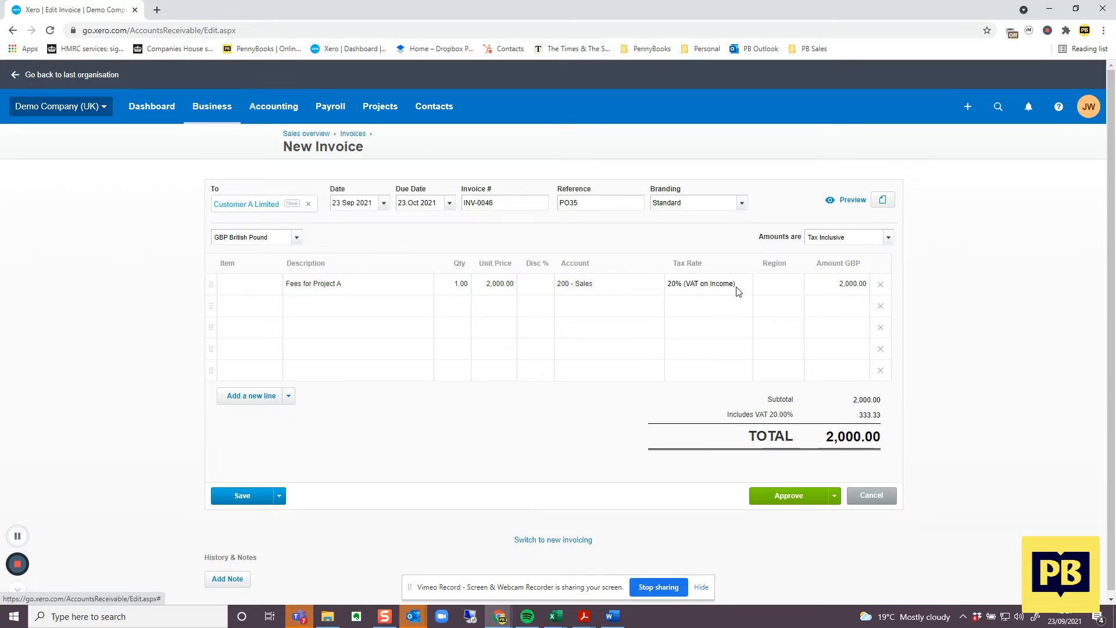
left_click(889, 240)
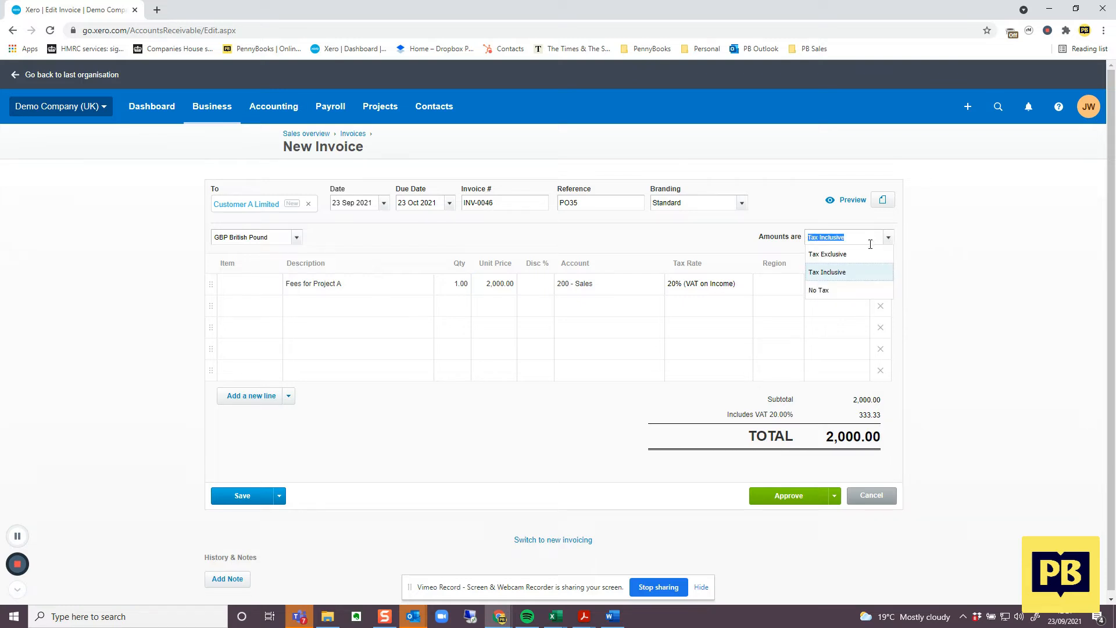
left_click(838, 256)
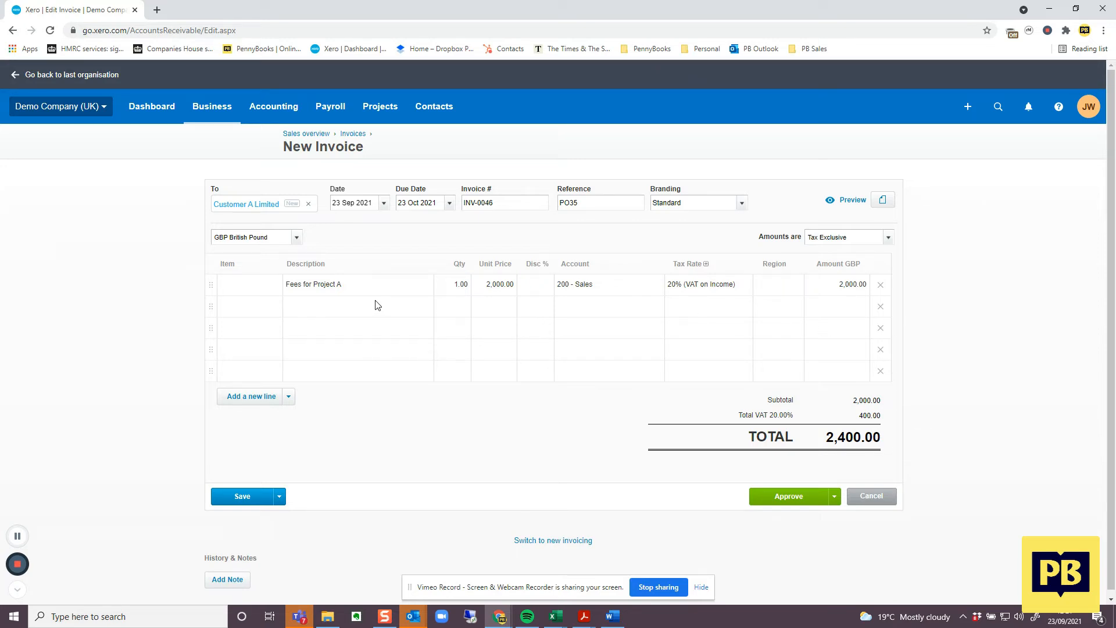
Fill the second invoice line with the description "Fees for Week 1", quantity 5 and unit price 300.
left_click(349, 306)
left_click(336, 344)
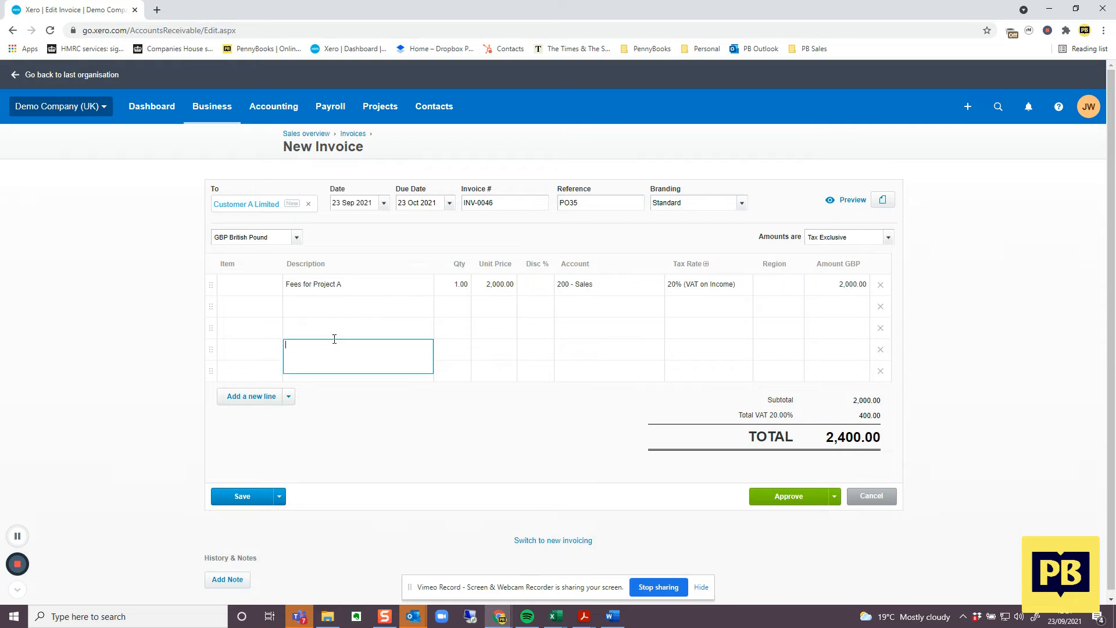
left_click(311, 306)
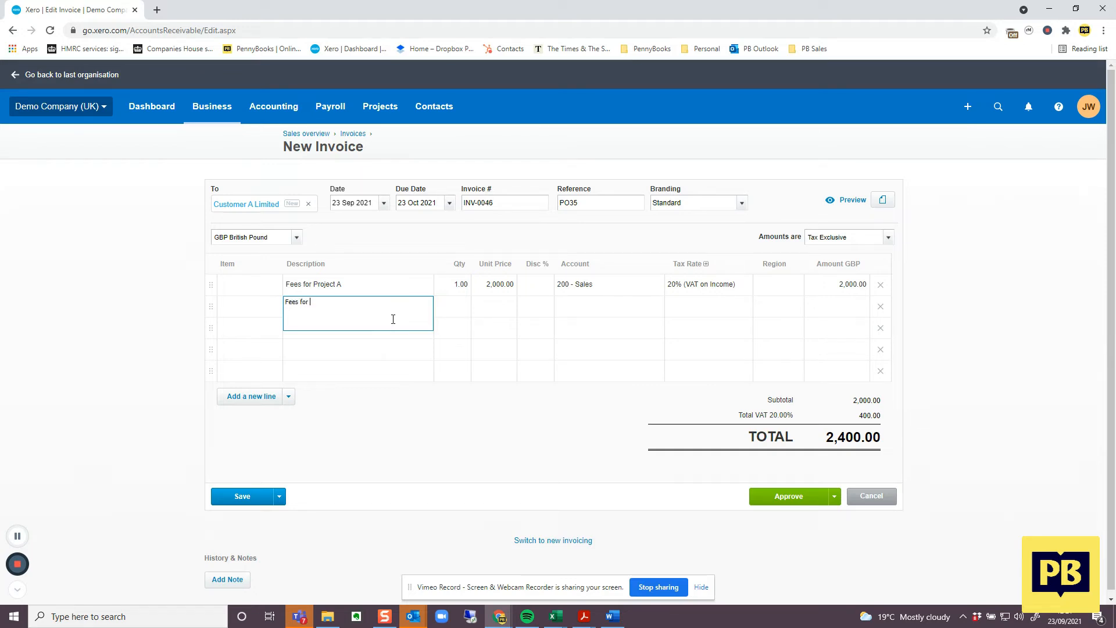
type("Fees for Week 1")
left_click(370, 352)
left_click(464, 308)
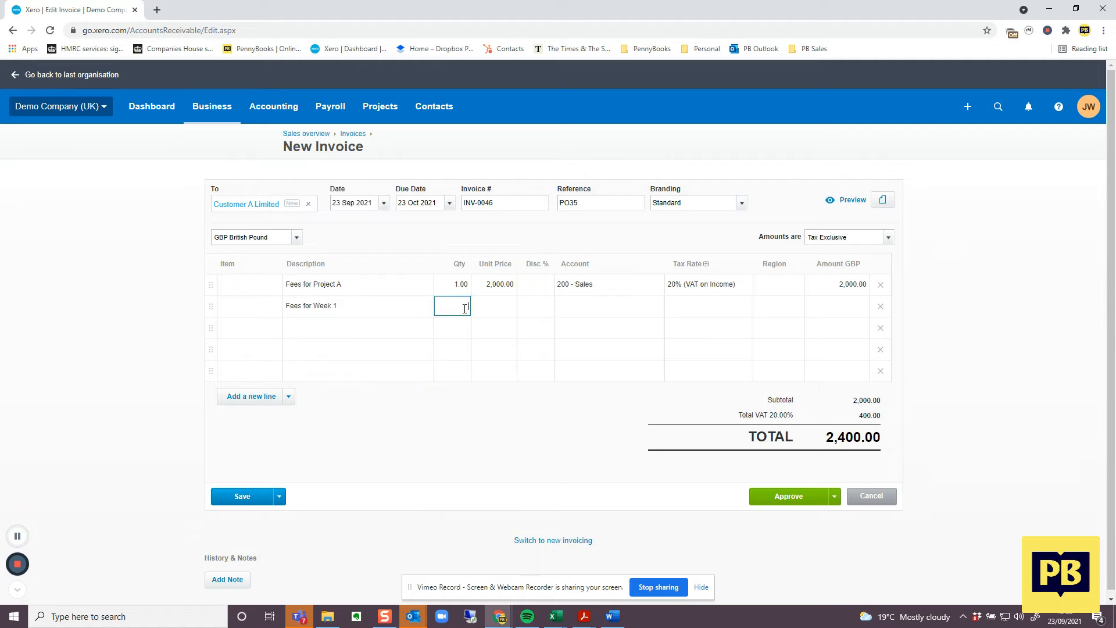
type("5")
left_click(495, 307)
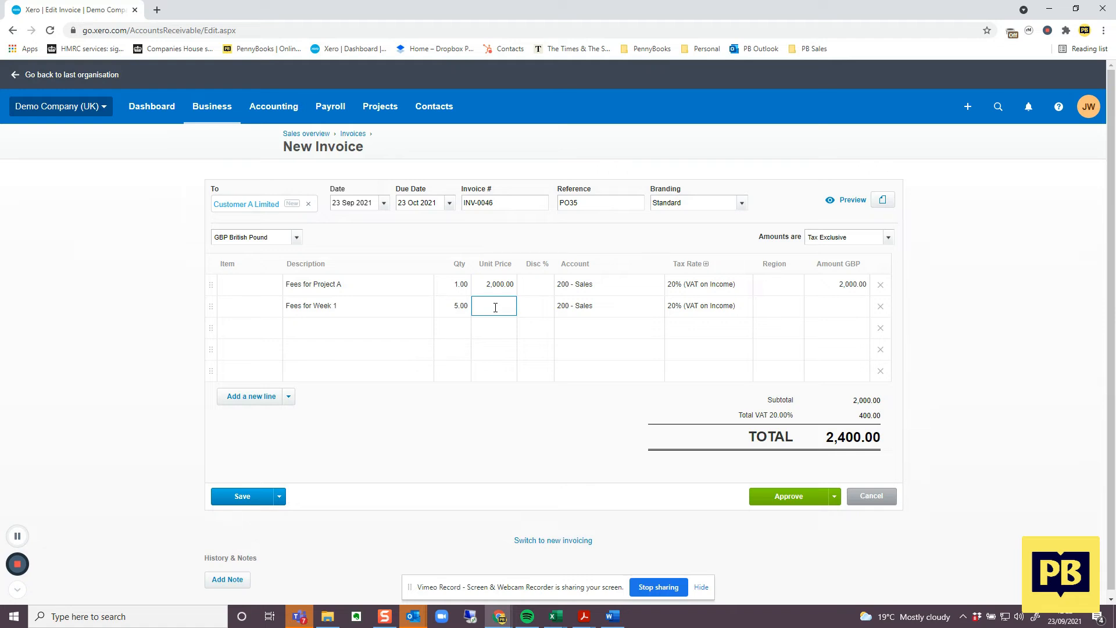
left_click(496, 328)
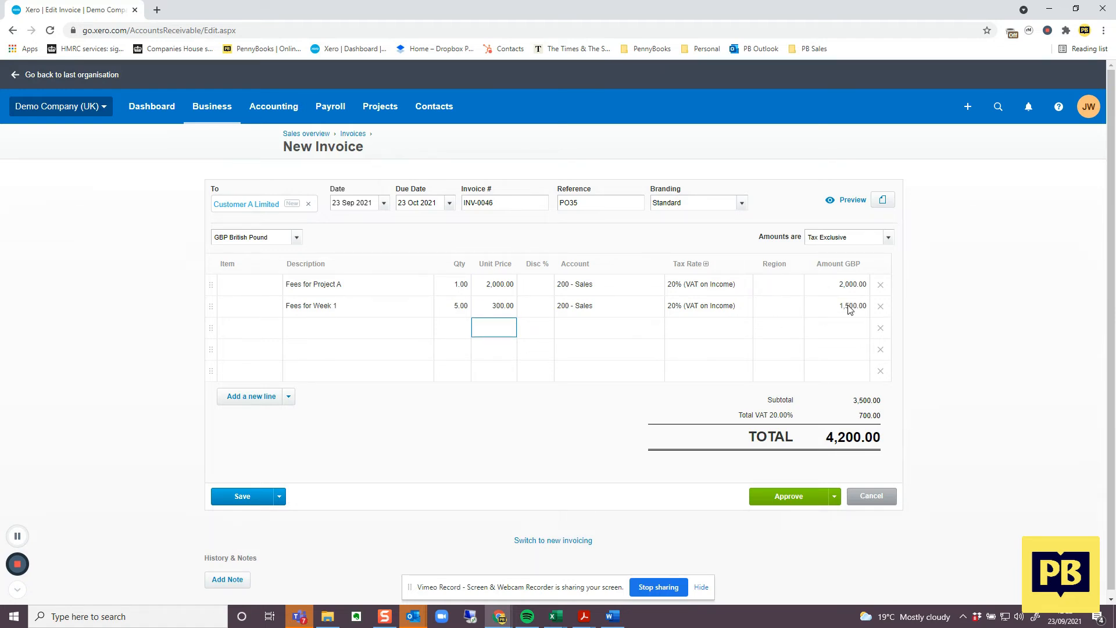
left_click(353, 313)
left_click(338, 335)
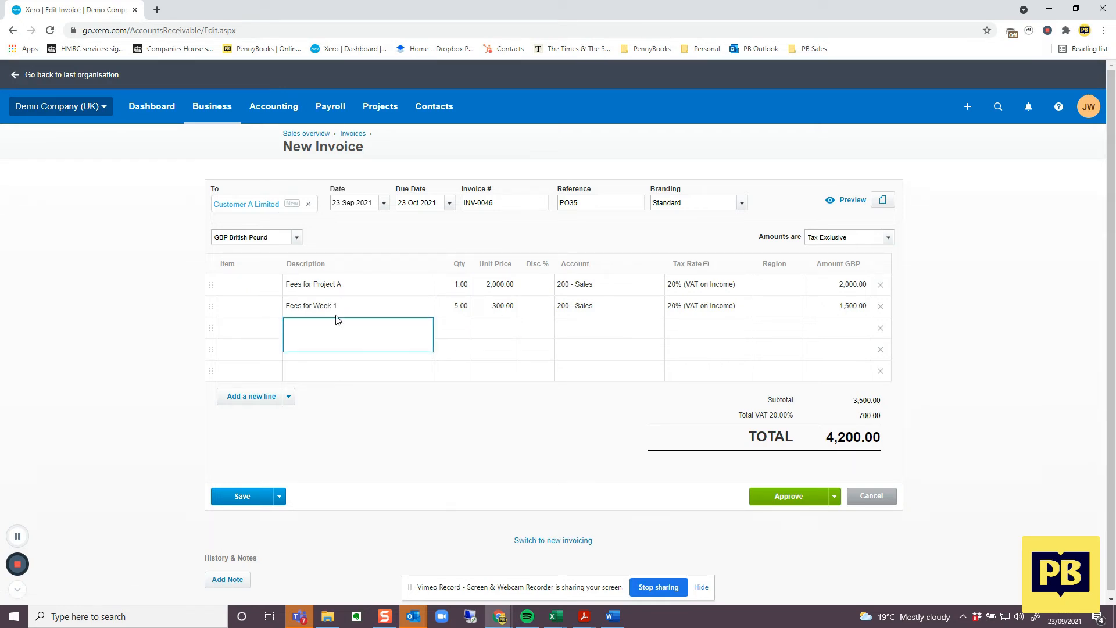
left_click(990, 423)
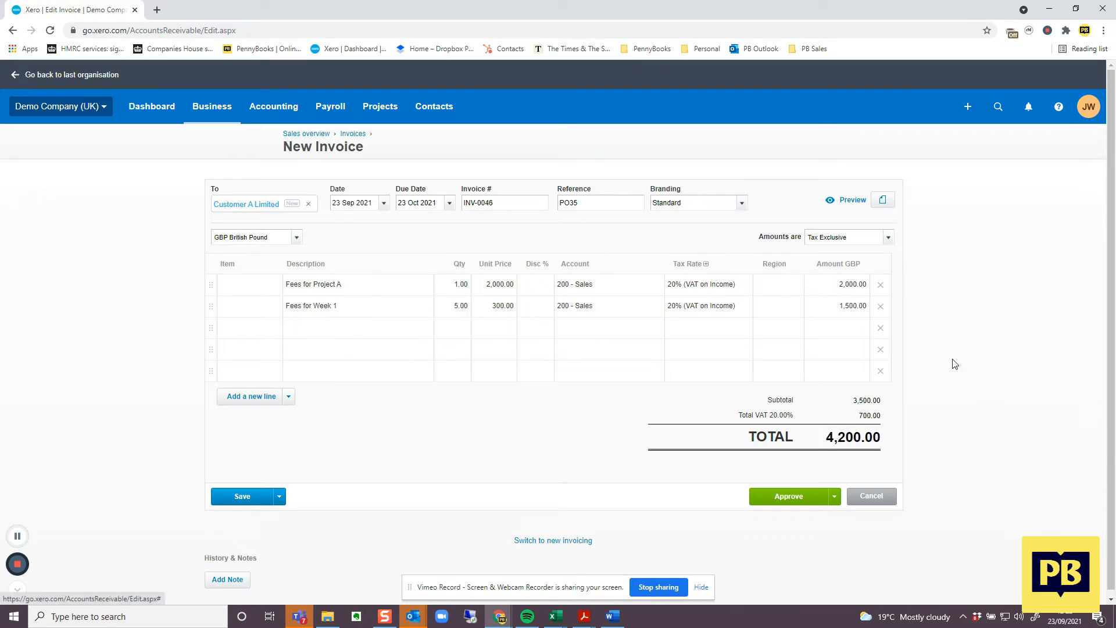
Preview the draft invoice and review it down to the payment advice and company details.
left_click(852, 200)
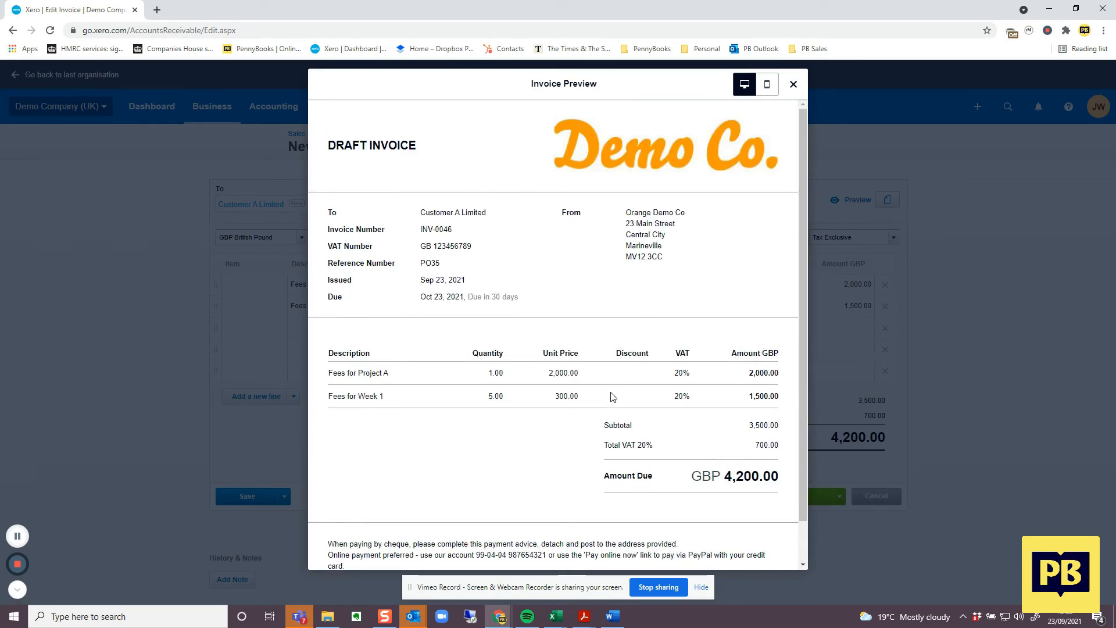
scroll(616, 397, "down", 1)
scroll(616, 397, "up", 1)
scroll(616, 400, "down", 1)
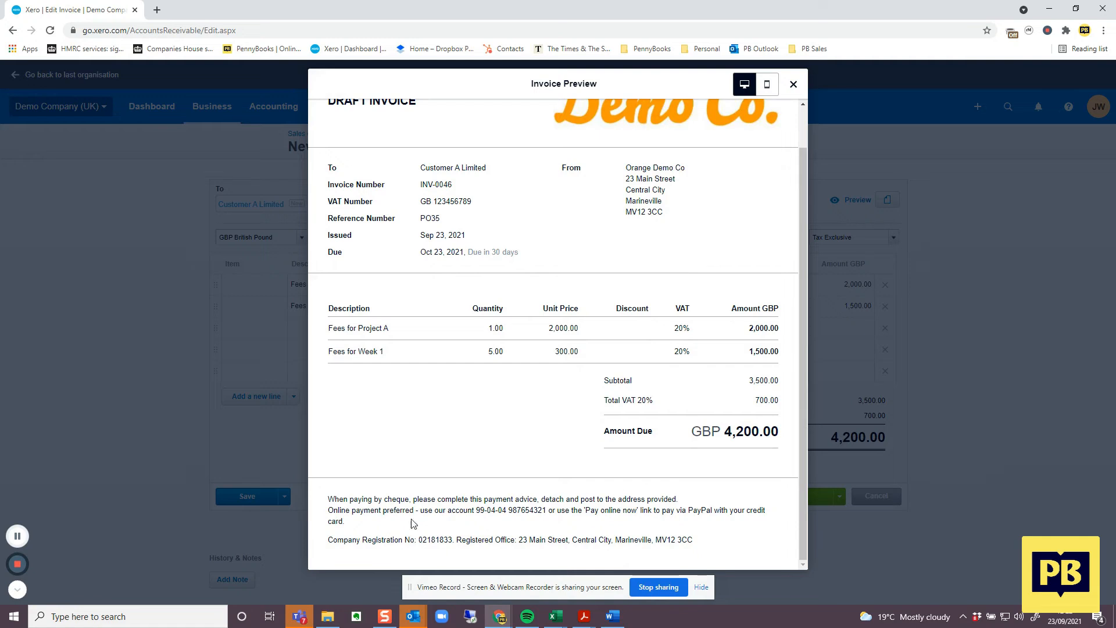
Close the invoice preview and approve the invoice.
scroll(493, 481, "up", 1)
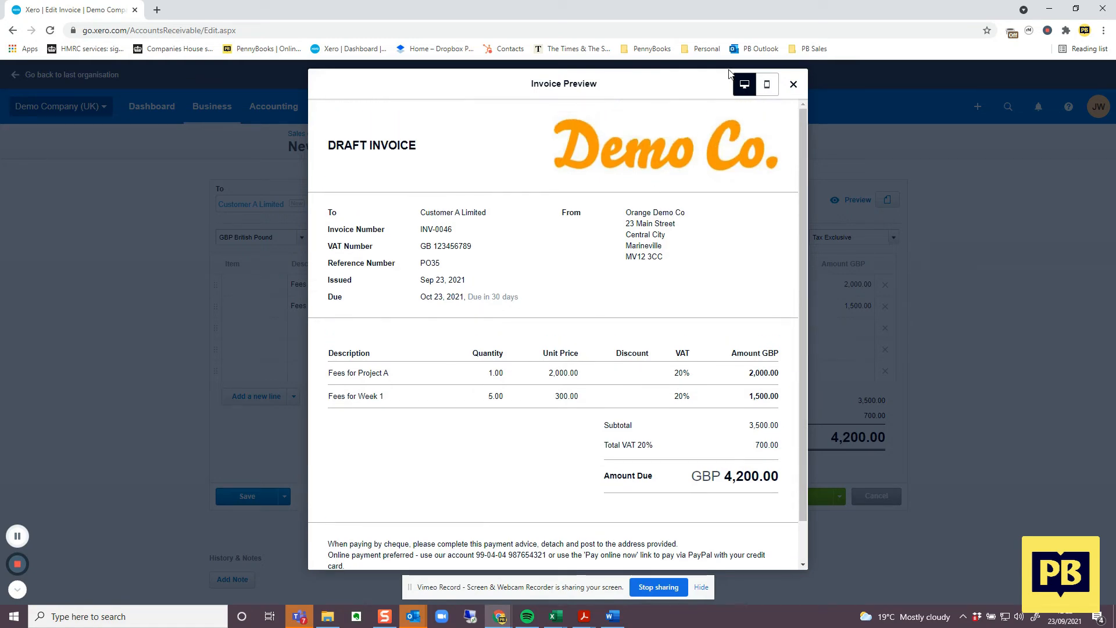
left_click(794, 85)
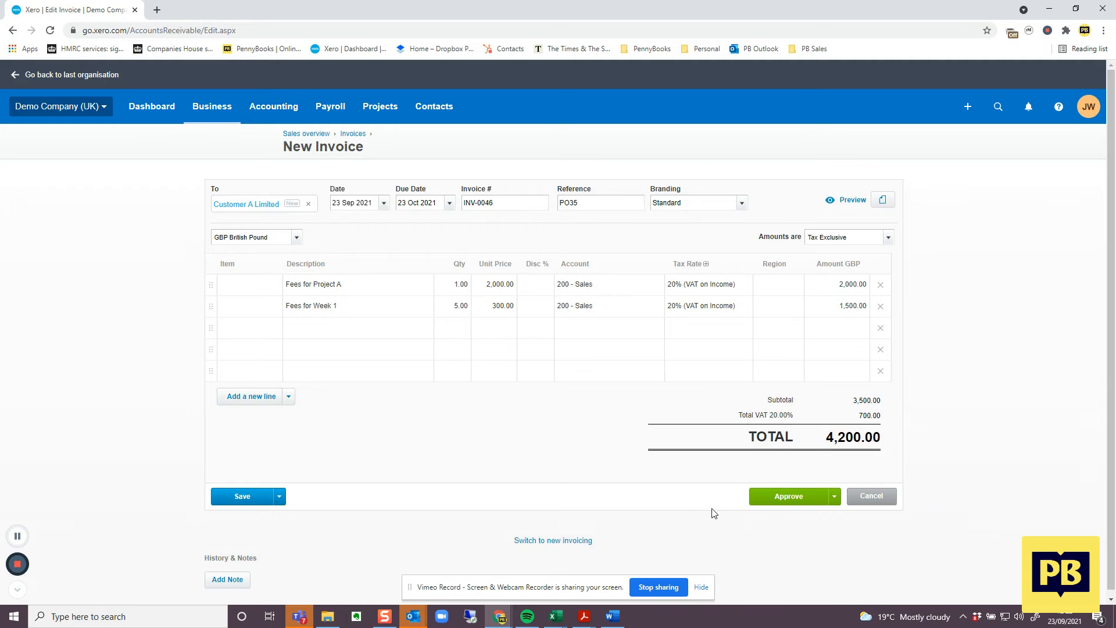
left_click(795, 503)
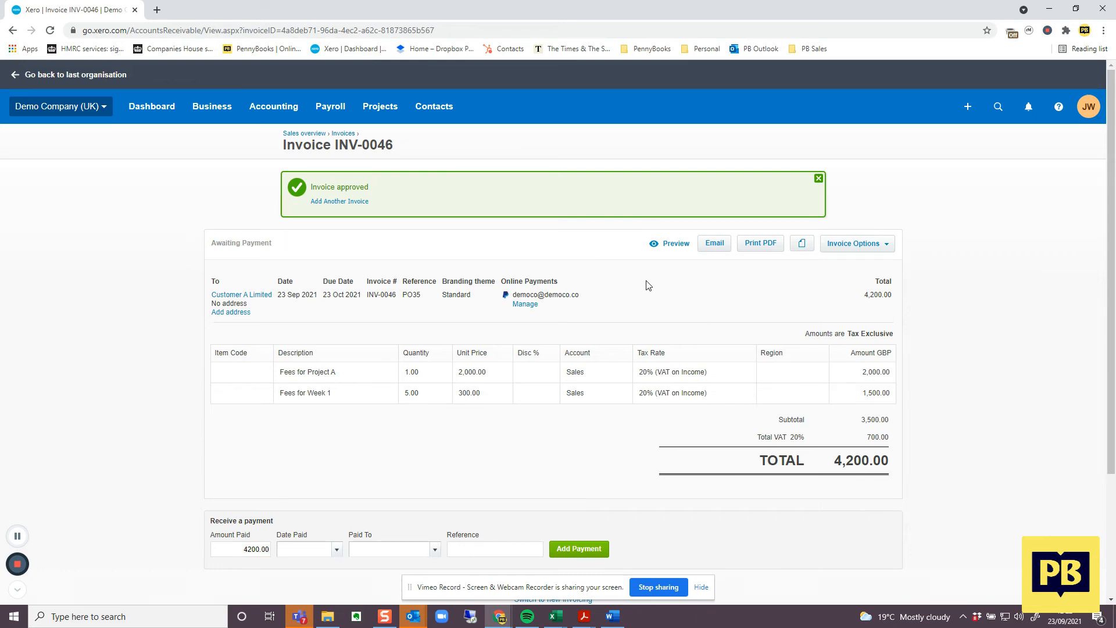
Start an email of the approved invoice to the customer and check the suggested recipients, leaving the recipient blank.
left_click(715, 246)
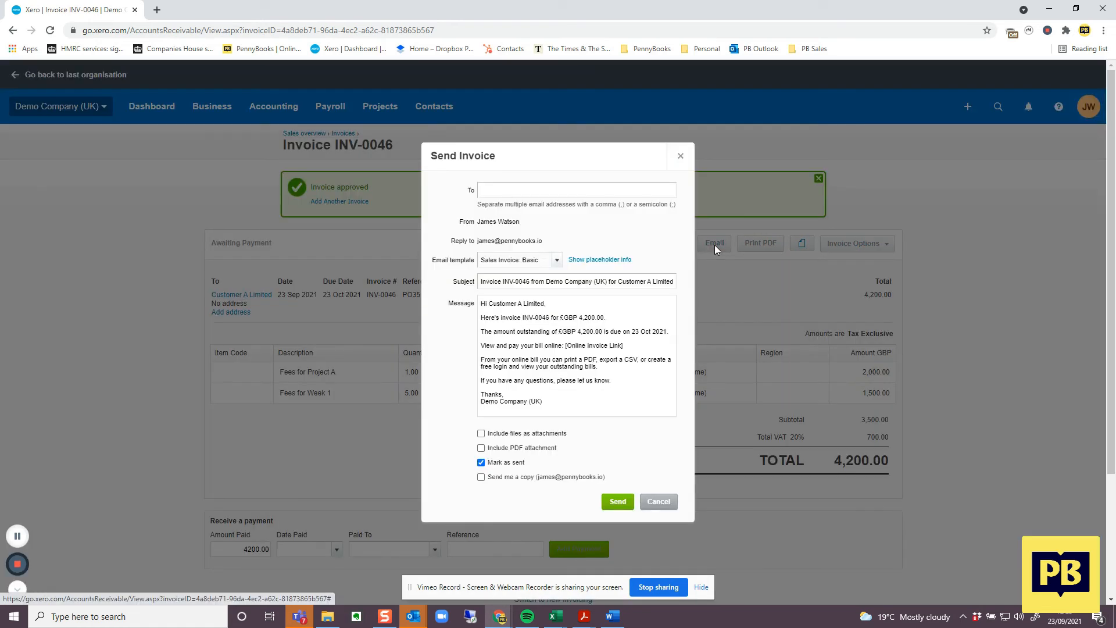
left_click(694, 256)
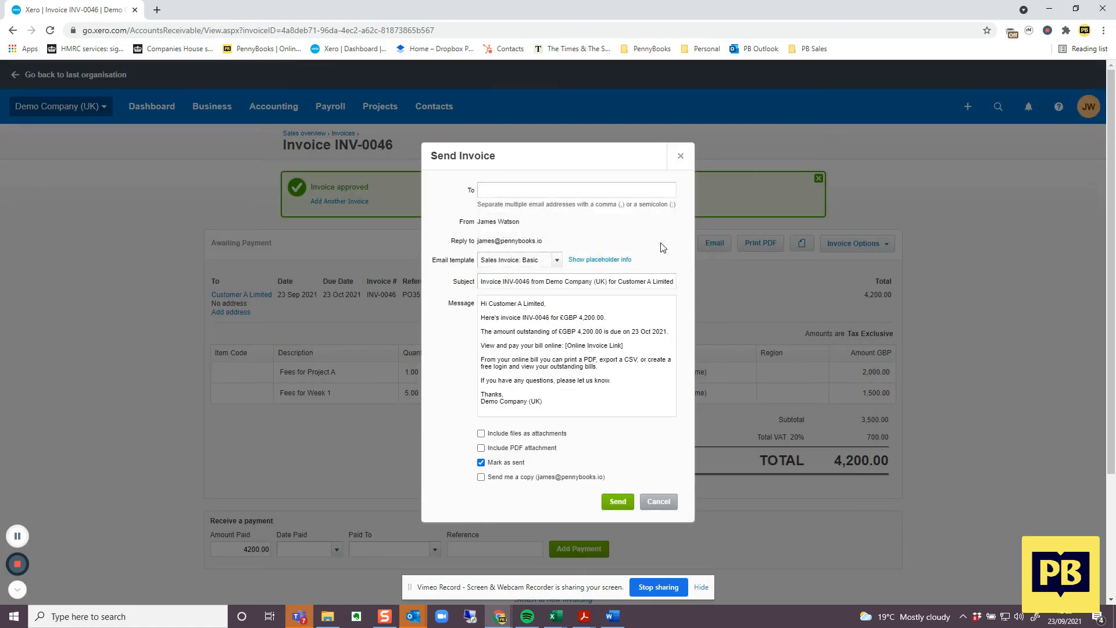
left_click(511, 186)
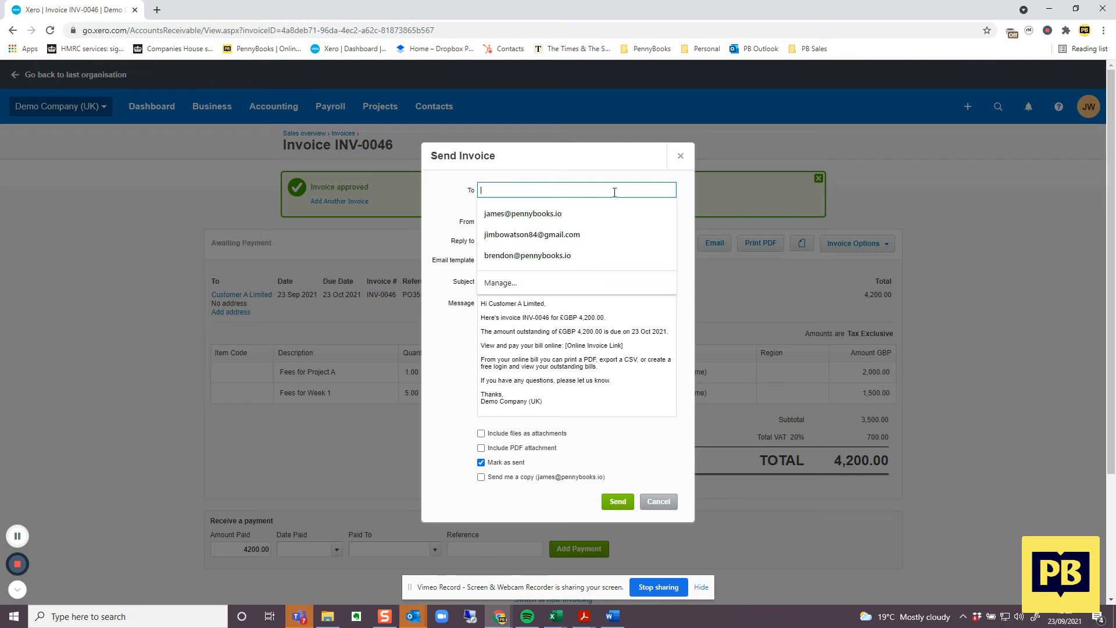
left_click(438, 205)
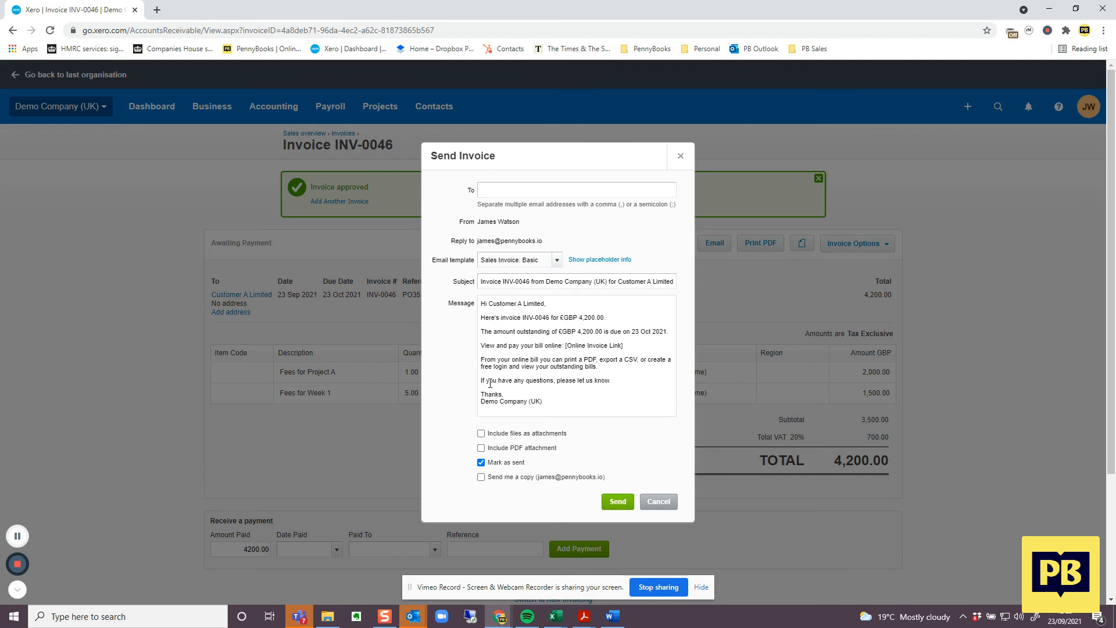
Remove "and pay" from the online bill line in the invoice email message.
left_click(495, 346)
key("Delete")
key("Delete")
key("Delete")
key("Delete")
key("Delete")
key("Delete")
key("Delete")
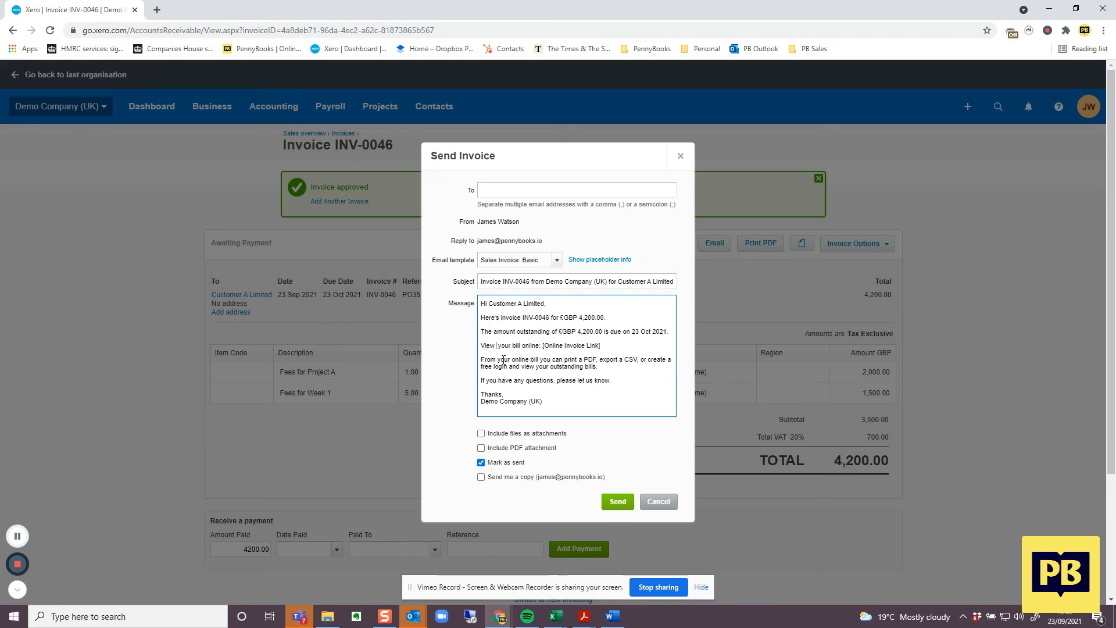
Include the PDF attachment and a copy to the sender in the invoice email, and cancel it without sending.
left_click(481, 449)
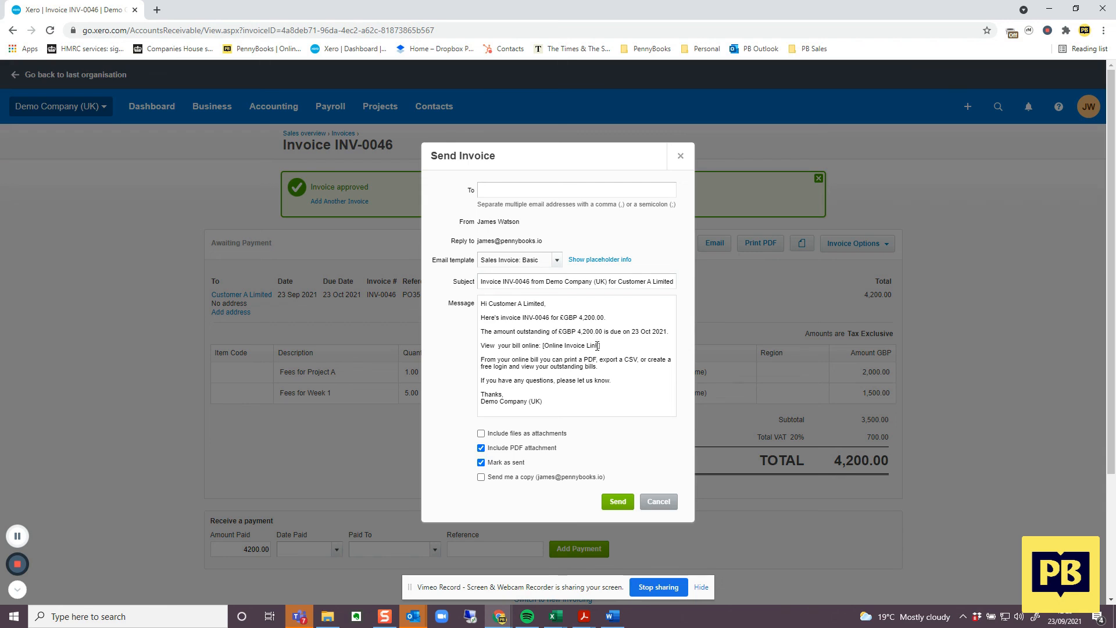
left_click(482, 477)
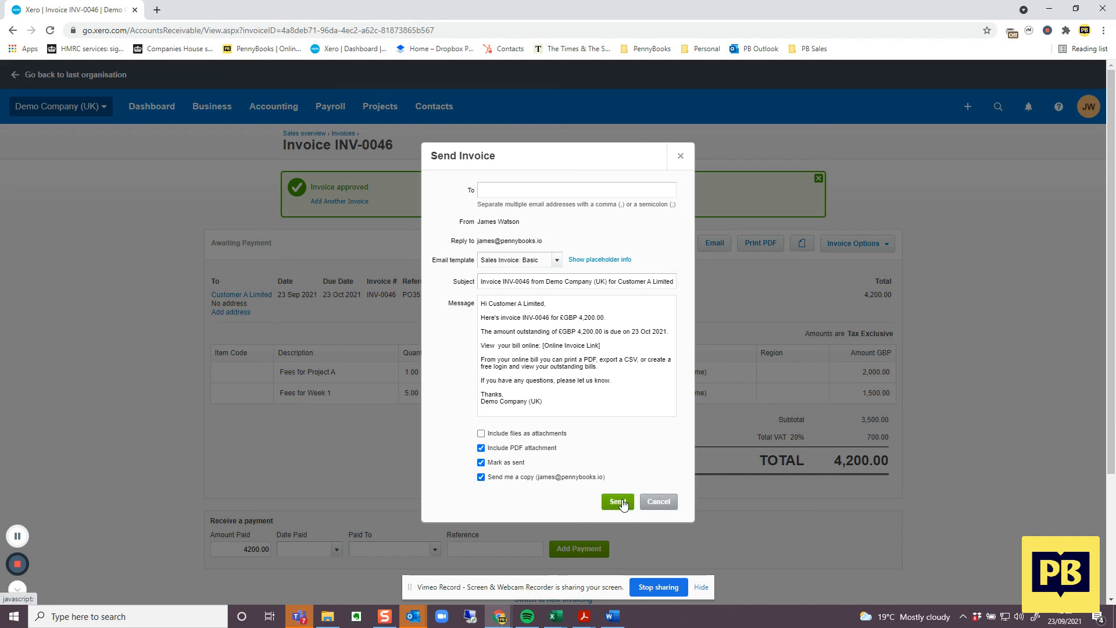
left_click(669, 504)
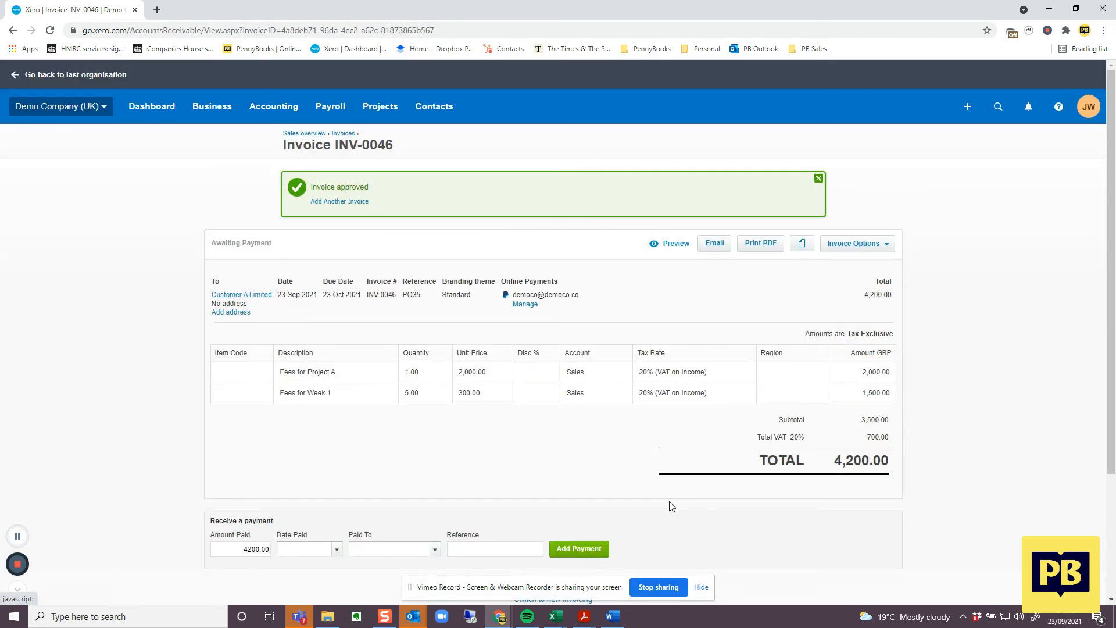